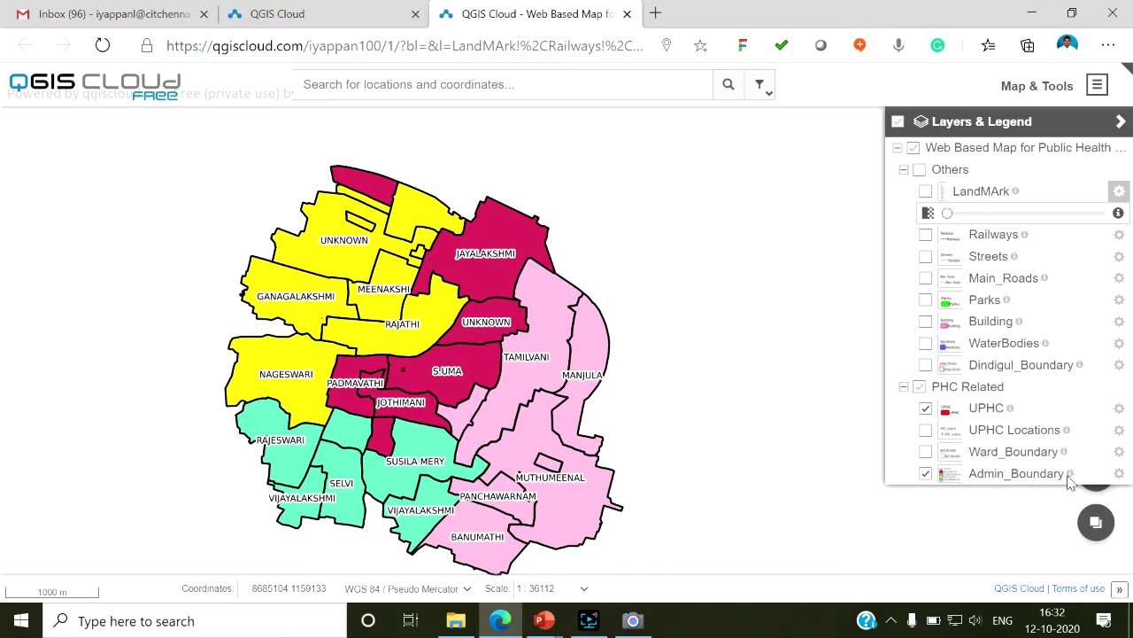
# - Query the Admin_Boundary feature info for a pink area in the east and the northern crimson area
pyautogui.click(549, 338)
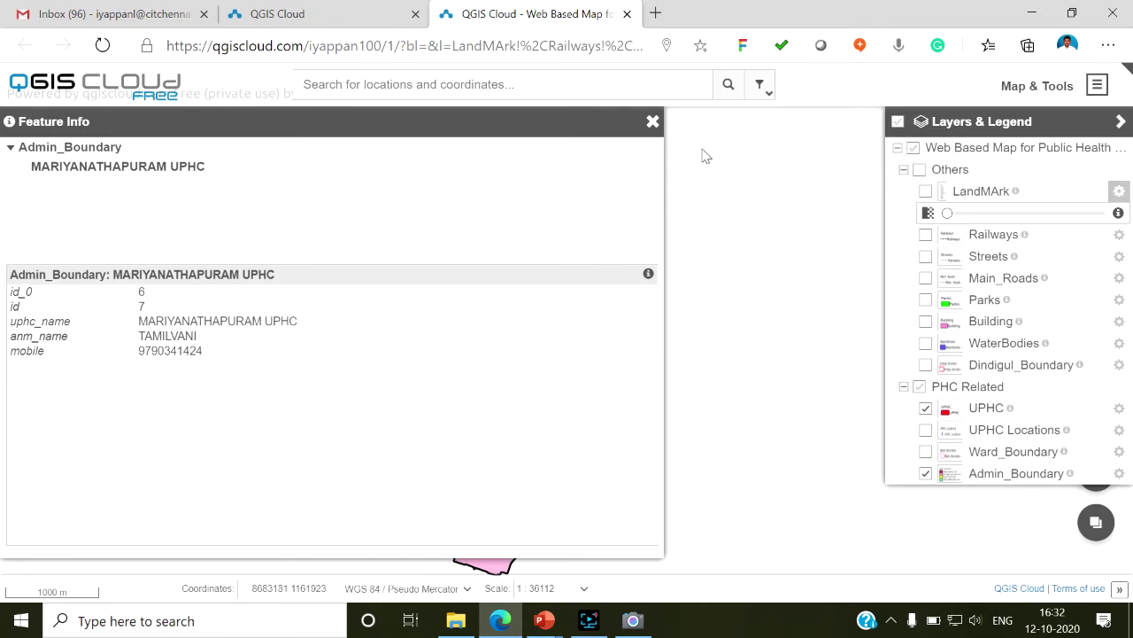
pyautogui.click(653, 122)
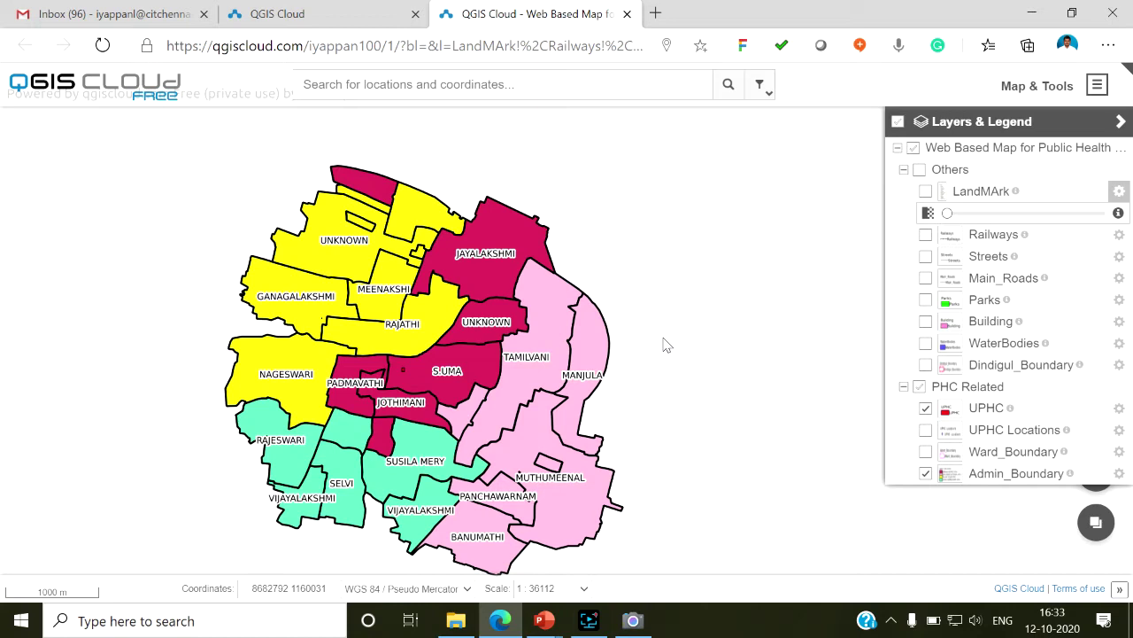
pyautogui.click(492, 265)
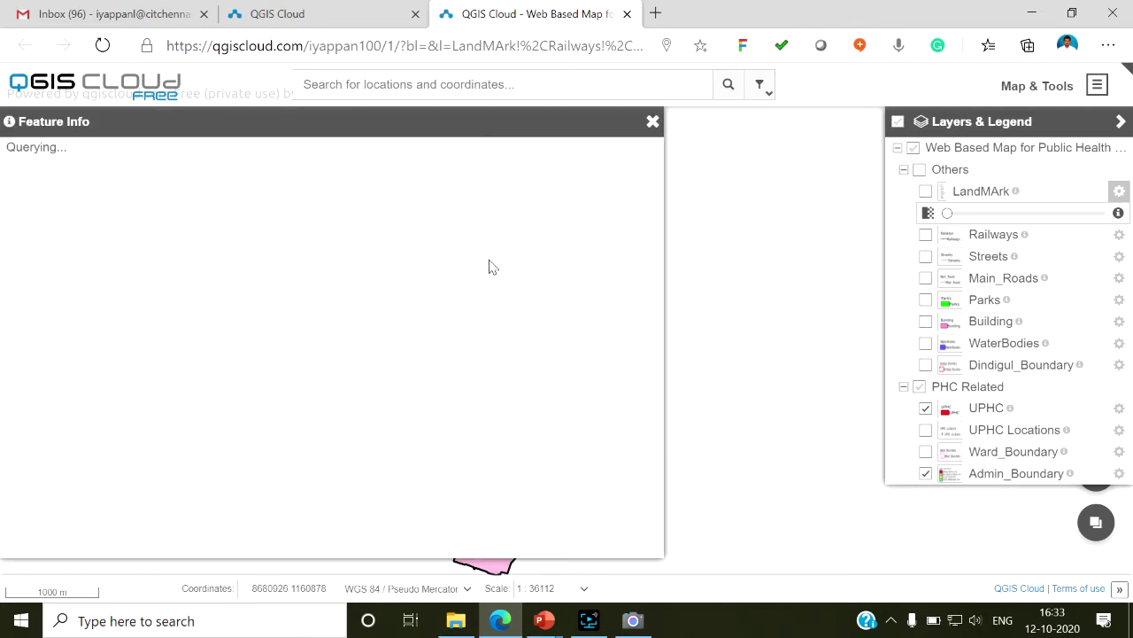
pyautogui.click(655, 123)
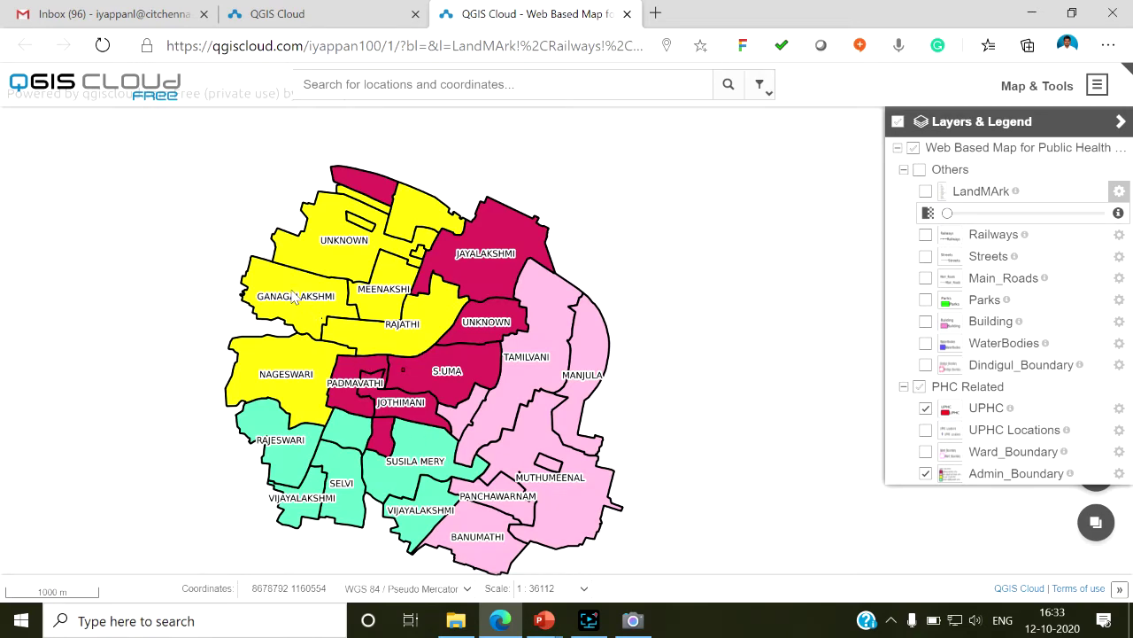
# - Query the Admin_Boundary feature info for two yellow areas in the northwest and a teal area in the south
pyautogui.click(294, 297)
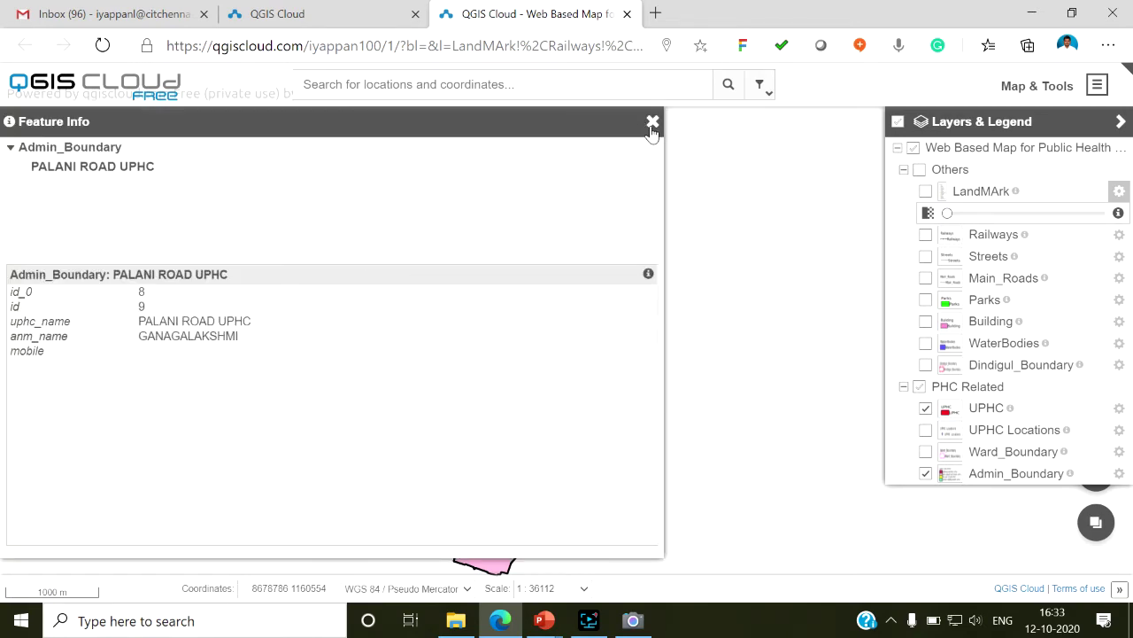
pyautogui.click(653, 126)
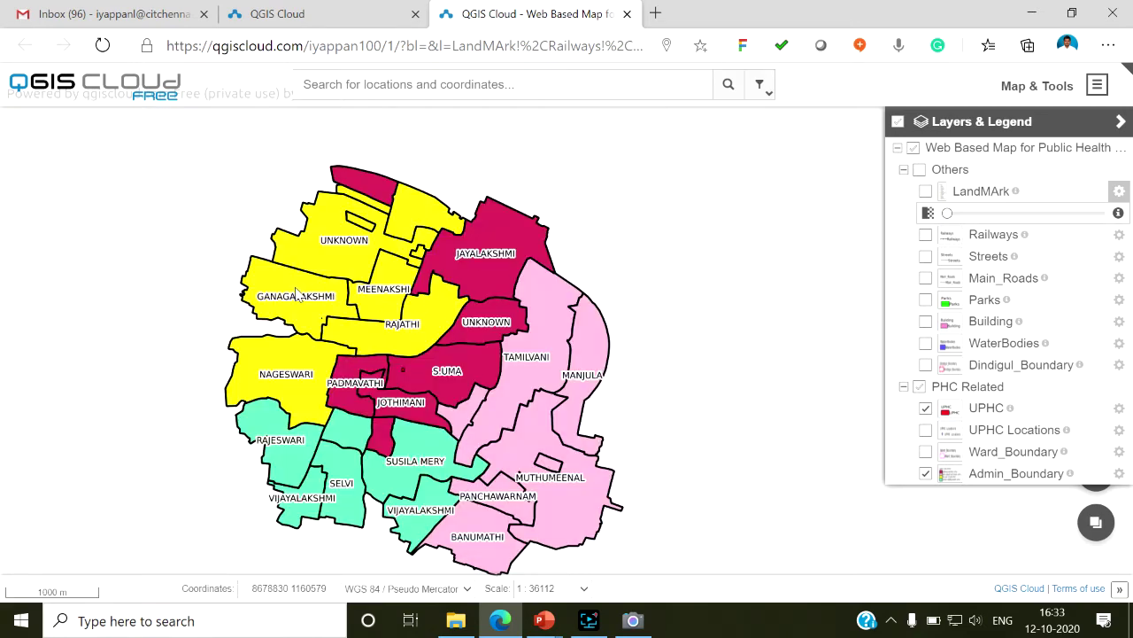
pyautogui.click(296, 294)
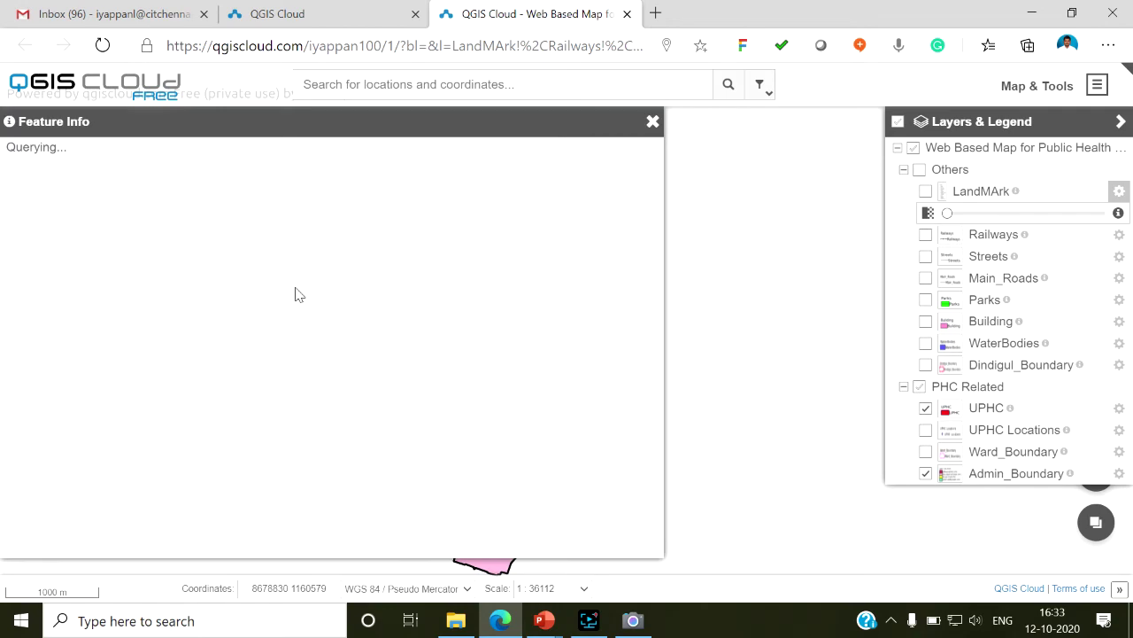
pyautogui.click(652, 123)
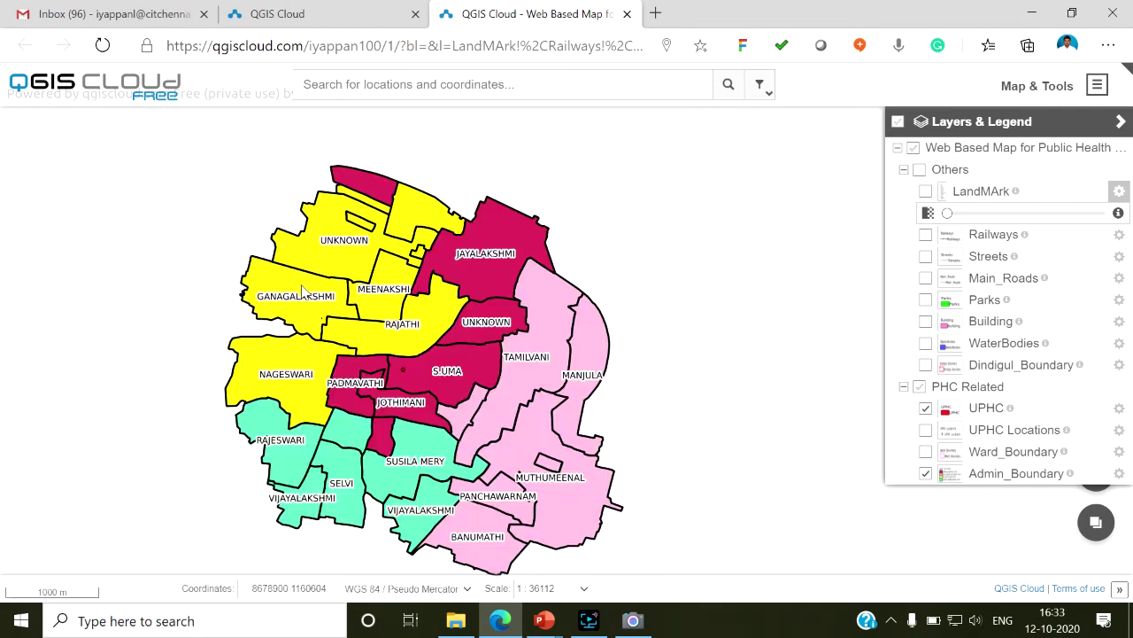
pyautogui.click(380, 297)
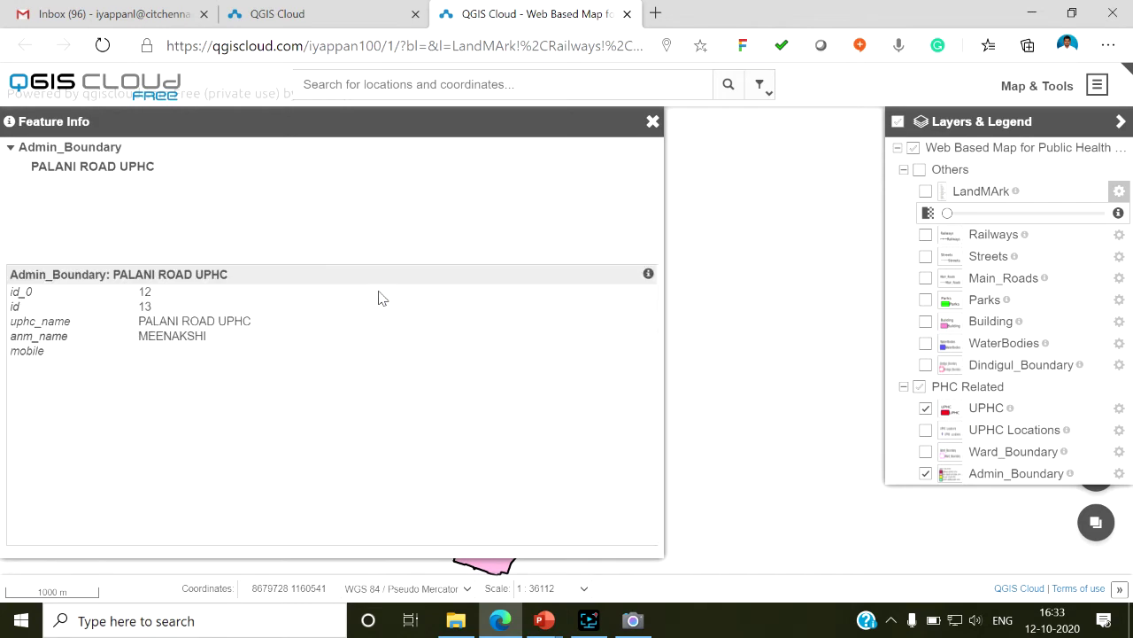
pyautogui.click(652, 122)
pyautogui.click(432, 448)
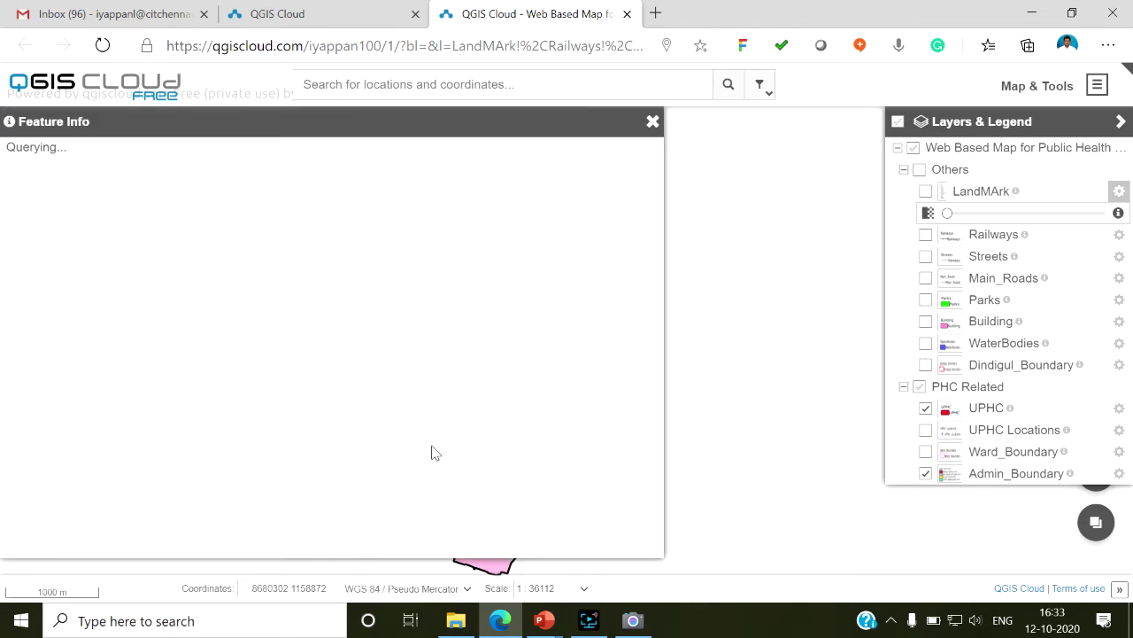
pyautogui.click(653, 121)
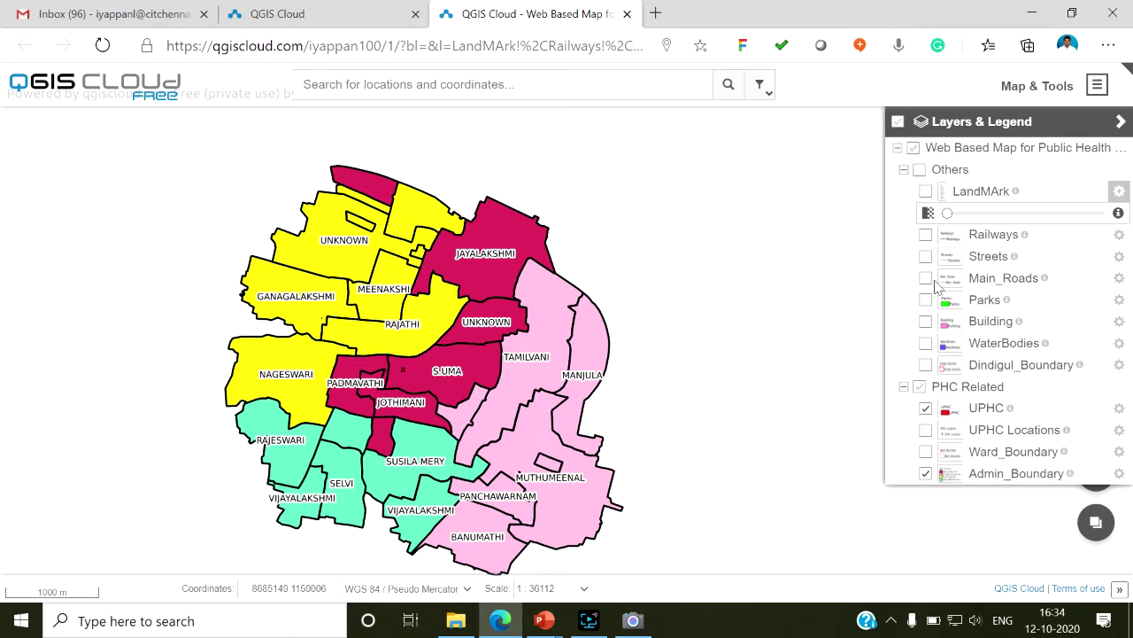
# - Show the Railways, Streets, Main_Roads, Parks, Building, WaterBodies and Dindigul_Boundary layers on the map
pyautogui.click(925, 235)
pyautogui.click(925, 256)
pyautogui.click(925, 278)
pyautogui.click(926, 300)
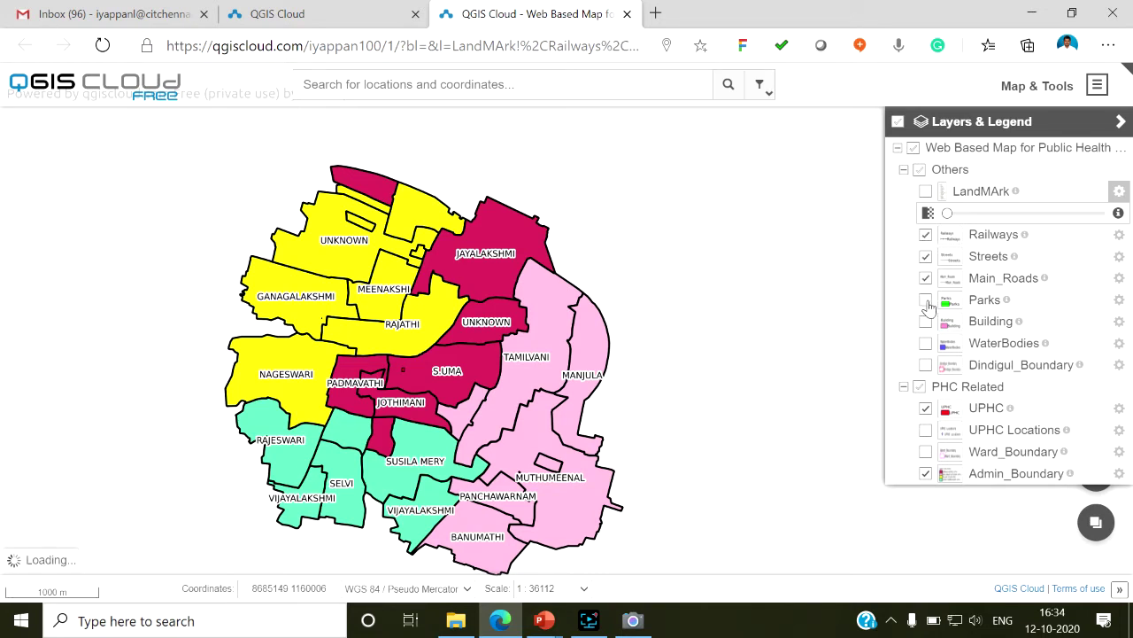
pyautogui.click(926, 321)
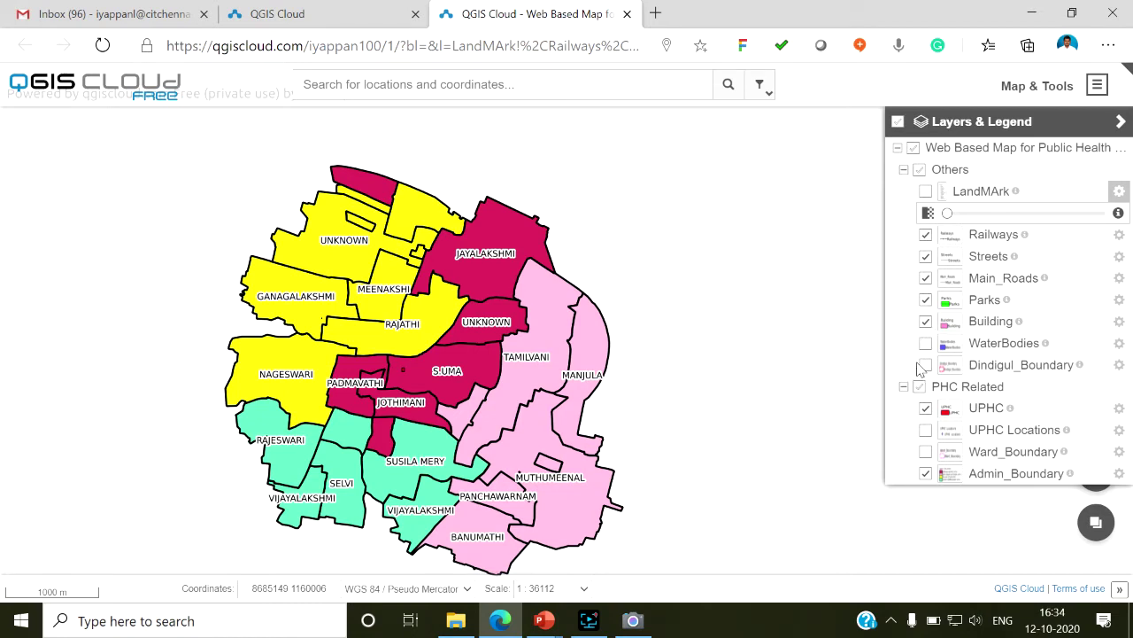
pyautogui.click(925, 345)
pyautogui.click(925, 365)
# - View the legend information of the LandMArk, Railways and Streets layers in turn
pyautogui.click(1119, 214)
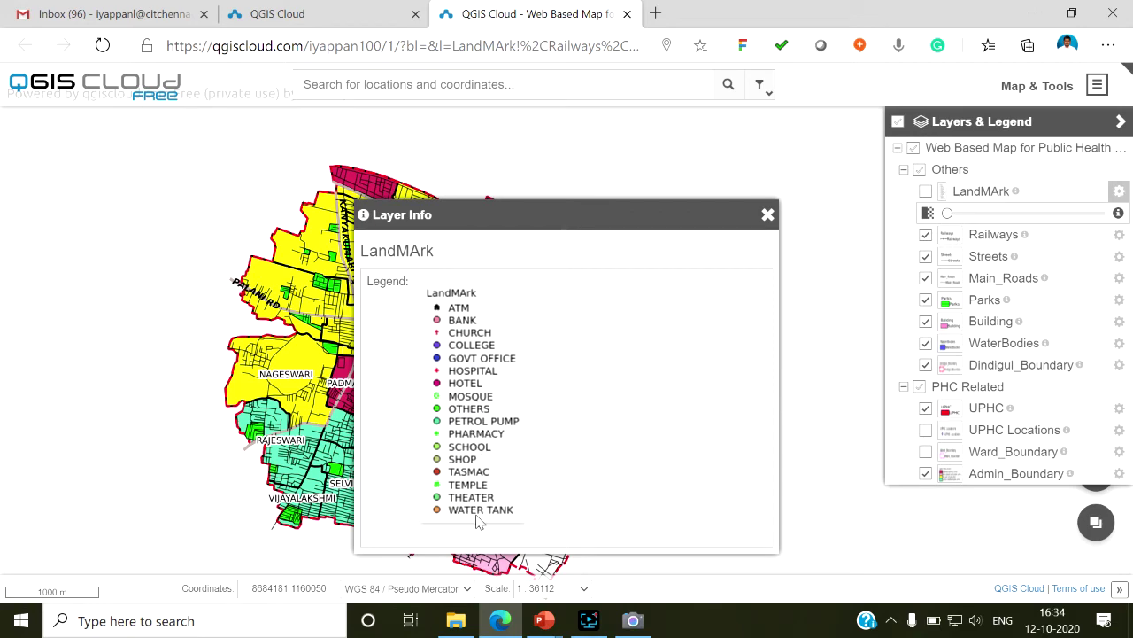
pyautogui.click(768, 214)
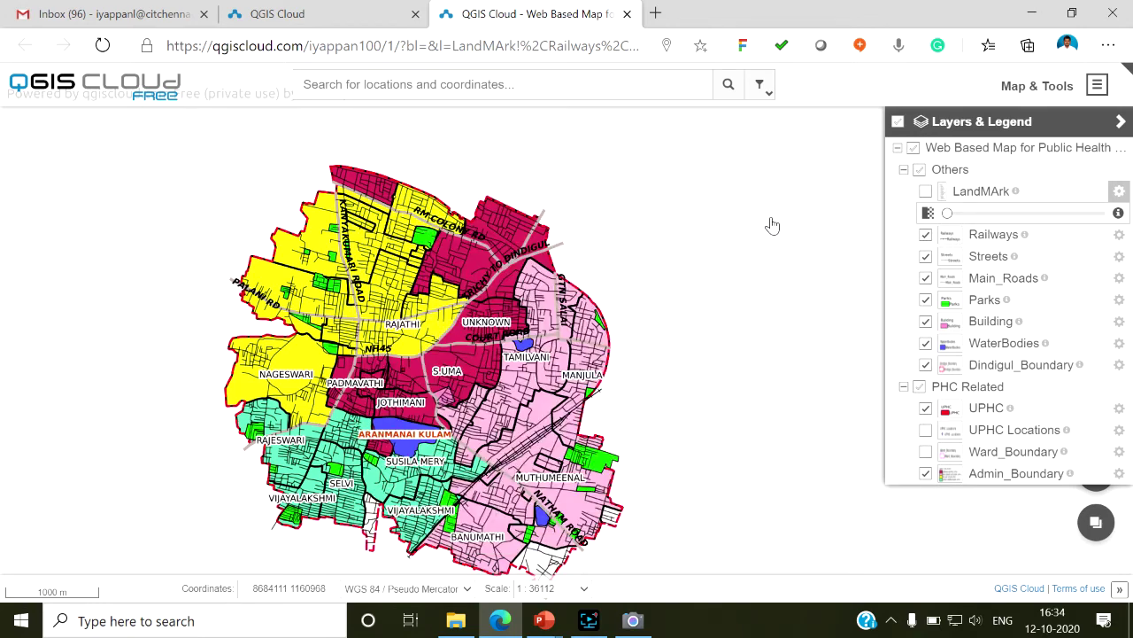
pyautogui.click(1119, 234)
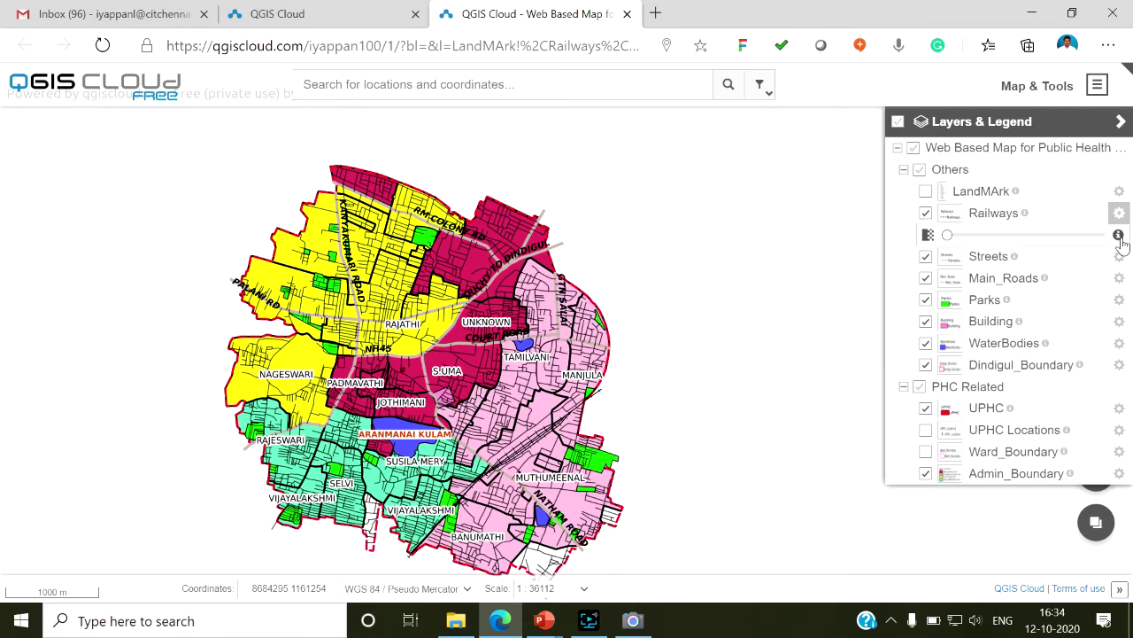
pyautogui.click(1118, 236)
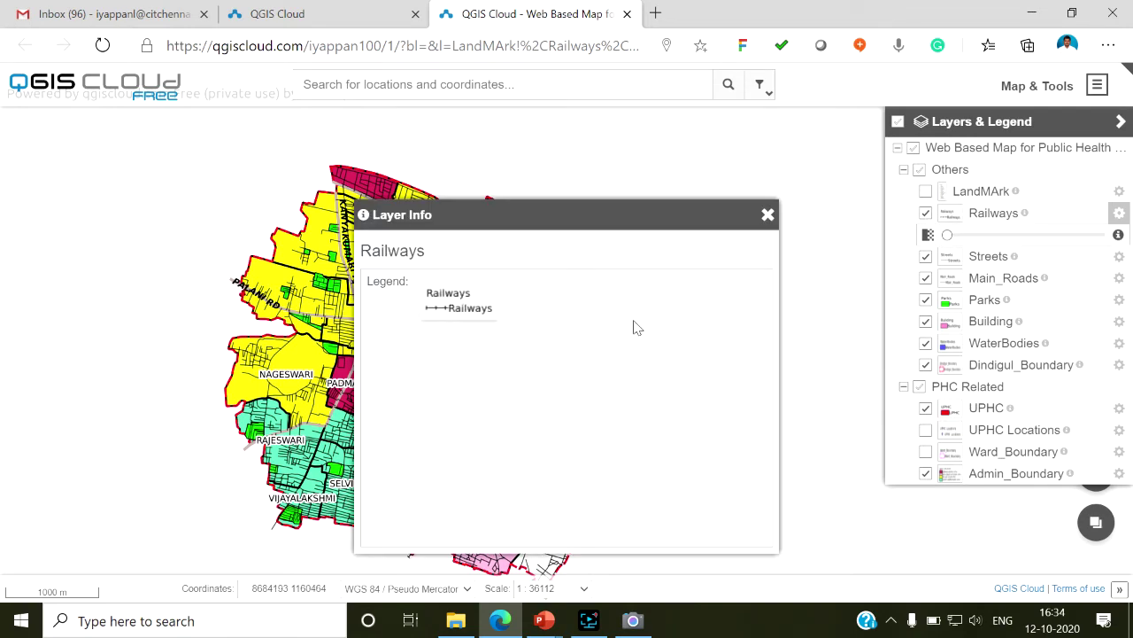
pyautogui.click(767, 215)
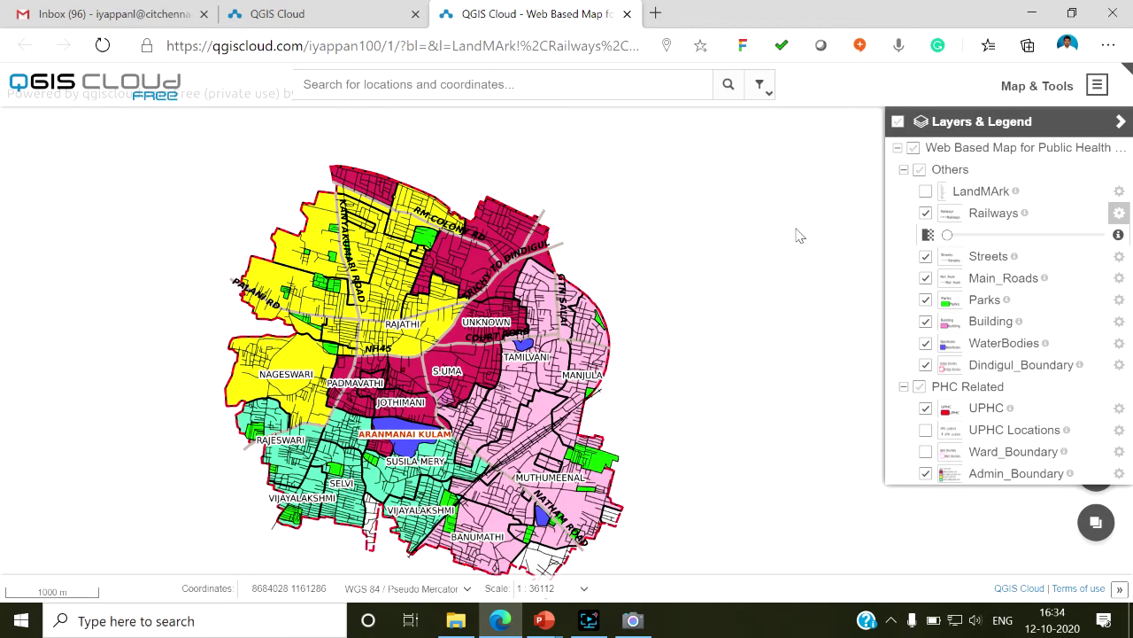
pyautogui.click(1119, 258)
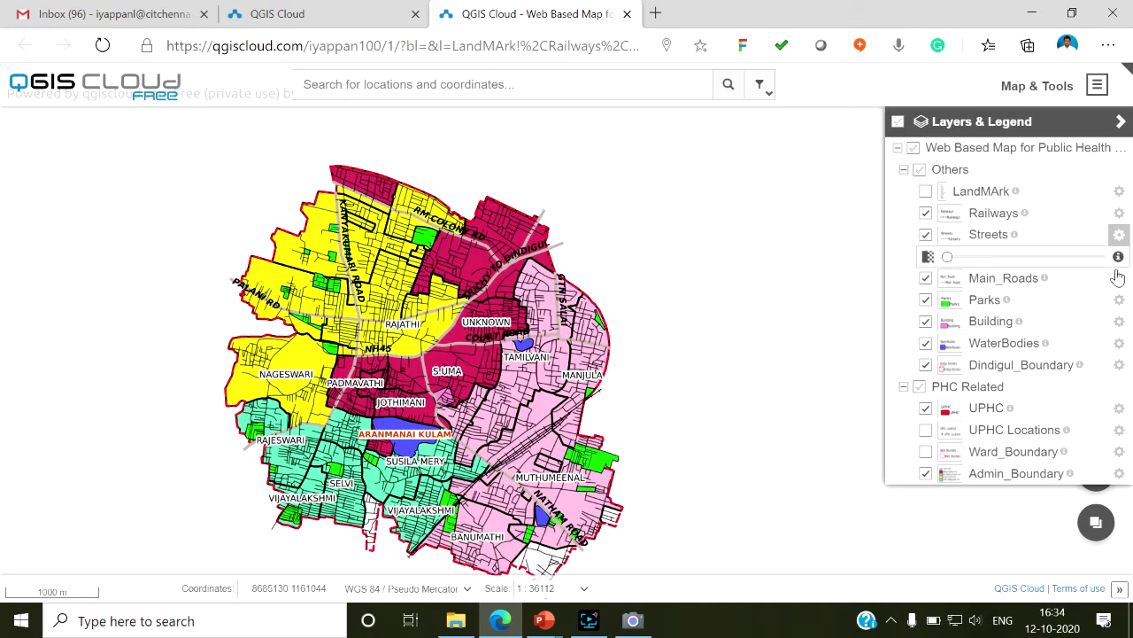
pyautogui.click(1119, 257)
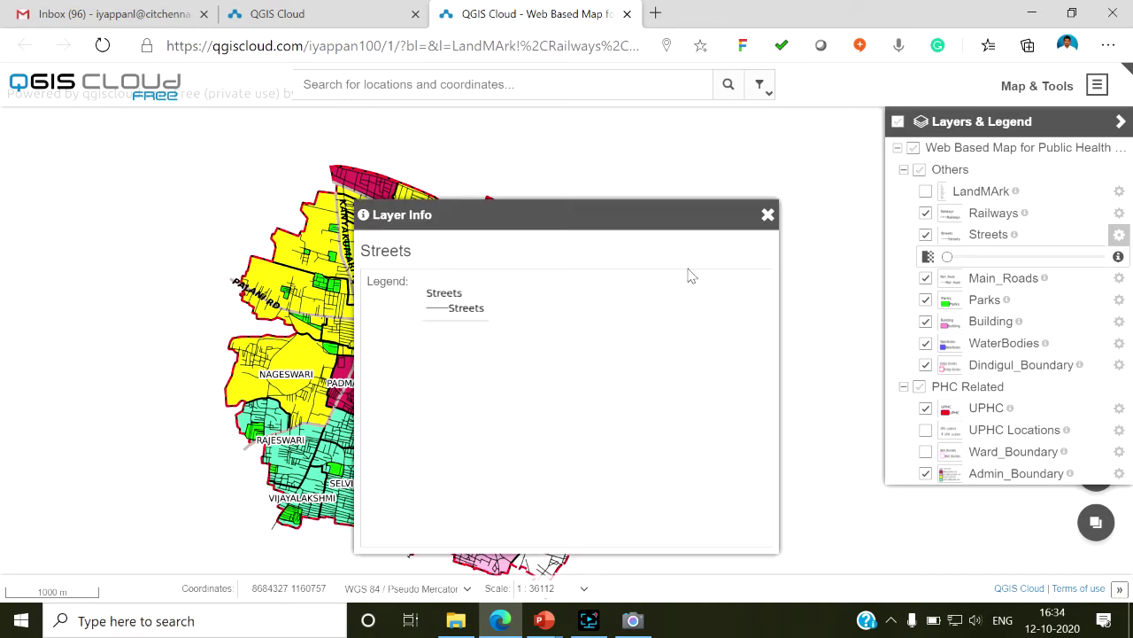
pyautogui.click(767, 215)
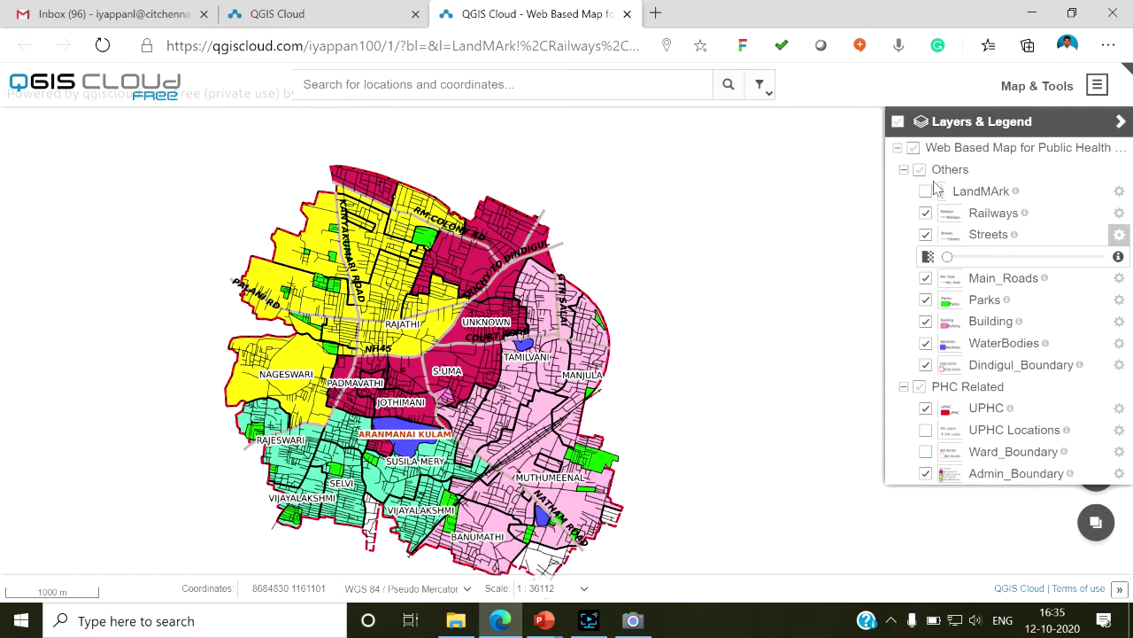
# - Show the Ward_Boundary and UPHC Locations layers with the map zoomed in on its southern part
pyautogui.scroll(1, 440, 418)
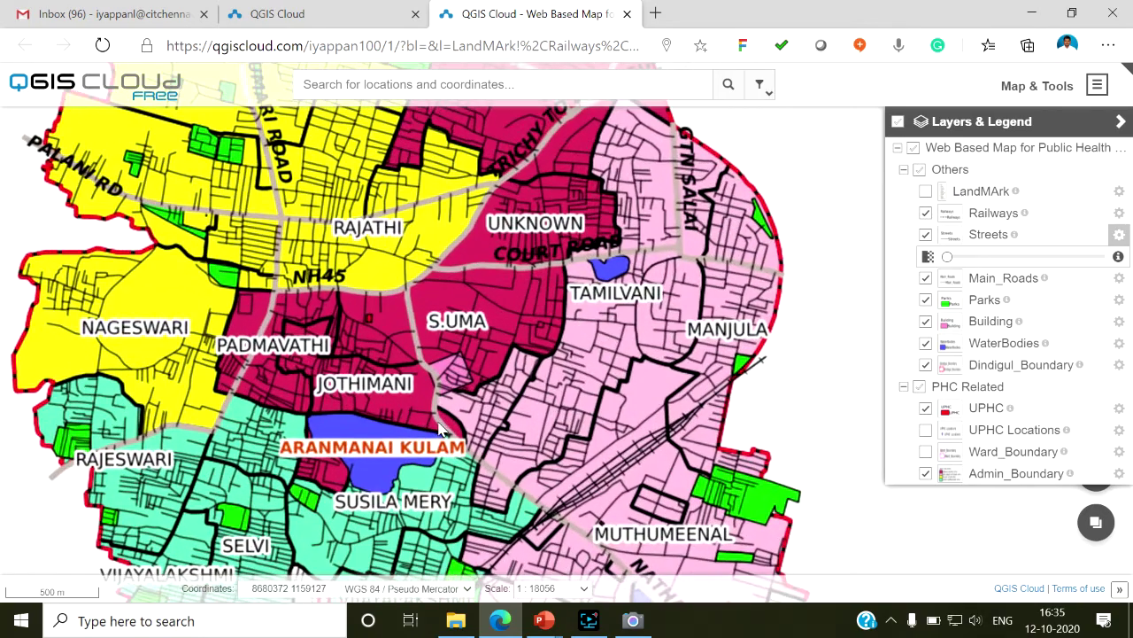
pyautogui.scroll(1, 495, 319)
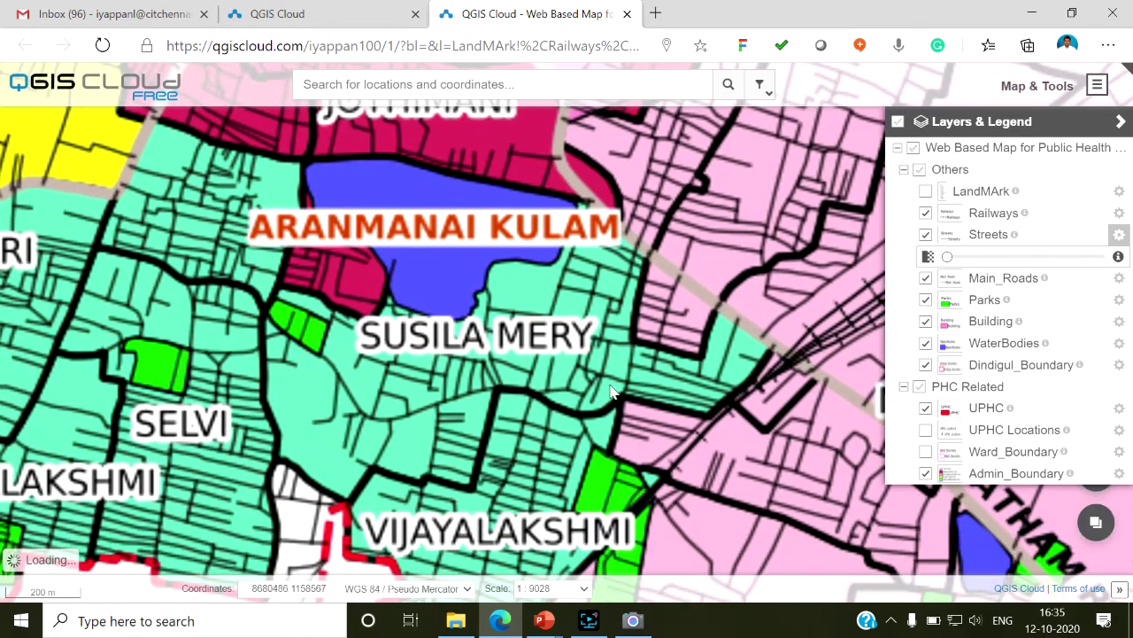
pyautogui.moveTo(613, 391); pyautogui.dragTo(634, 185)
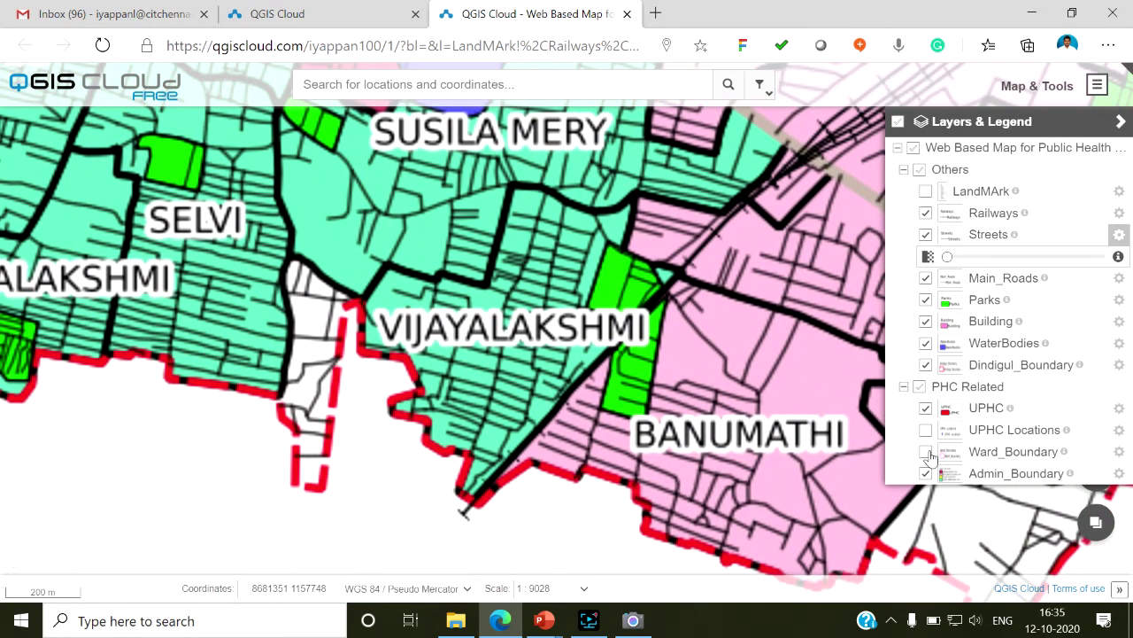
pyautogui.click(925, 451)
pyautogui.click(924, 430)
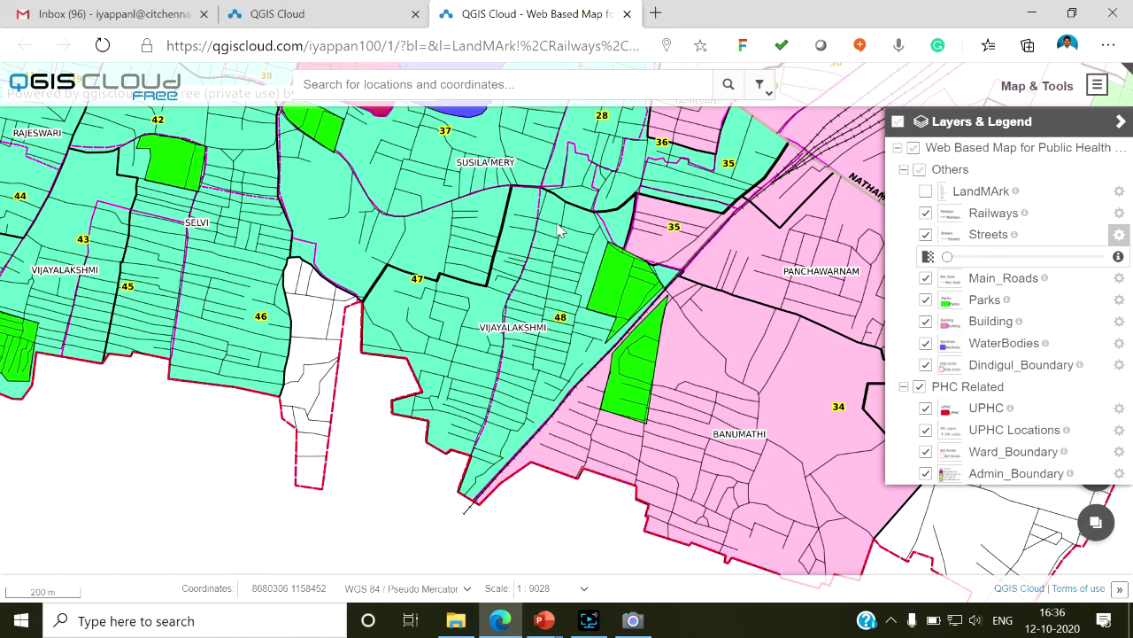
# - Hide the layer list and centre the map on the device's current location
pyautogui.scroll(3, 496, 380)
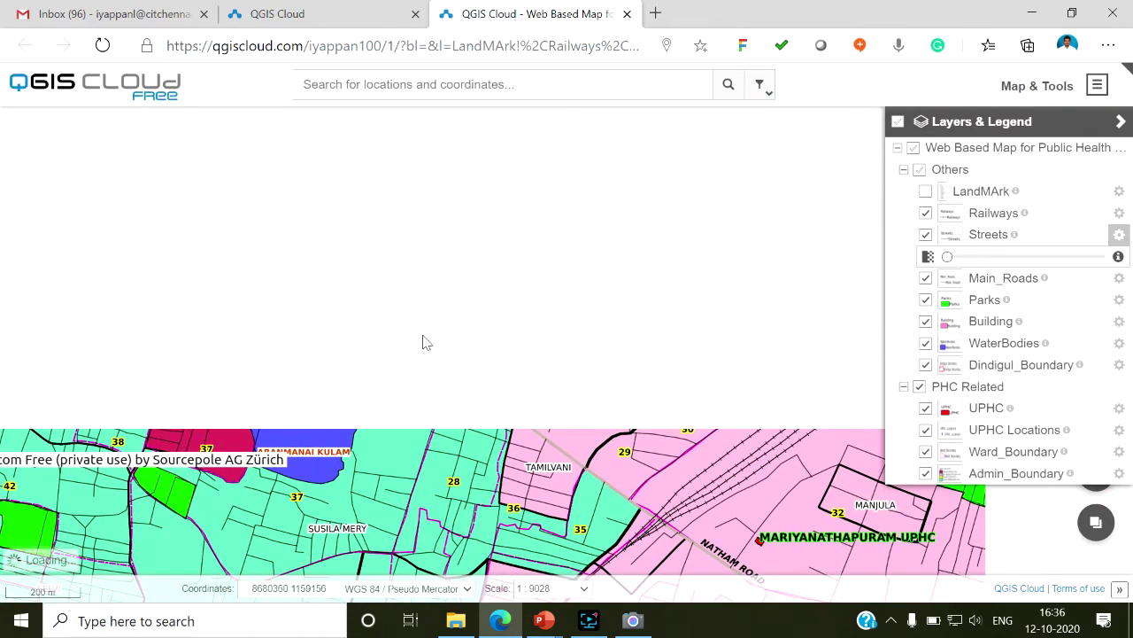
pyautogui.click(1121, 124)
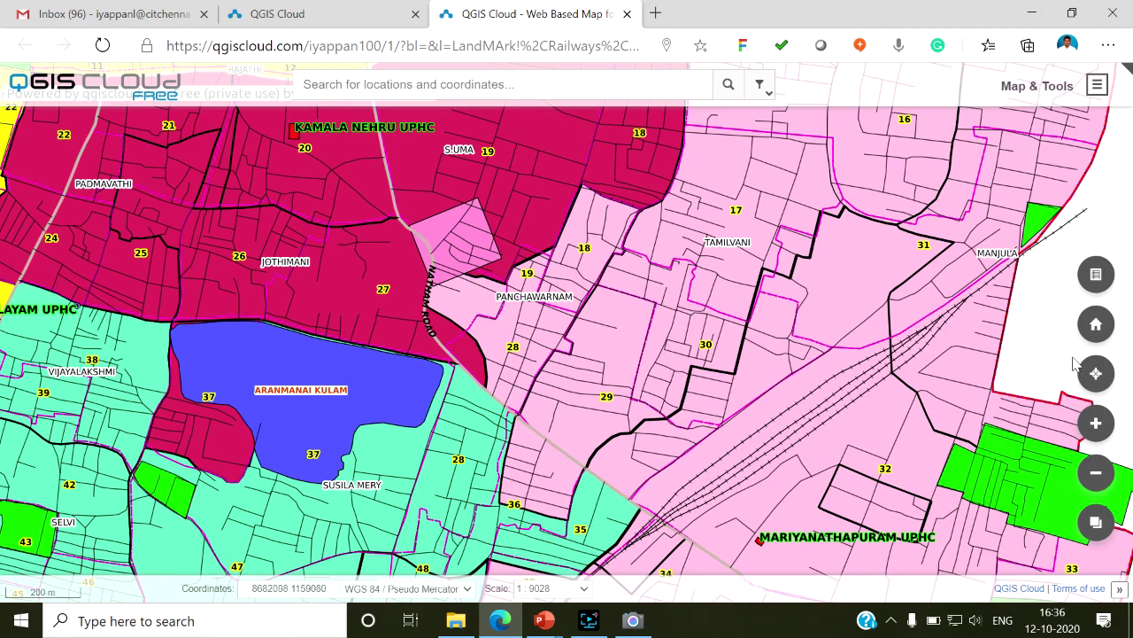
pyautogui.click(1095, 373)
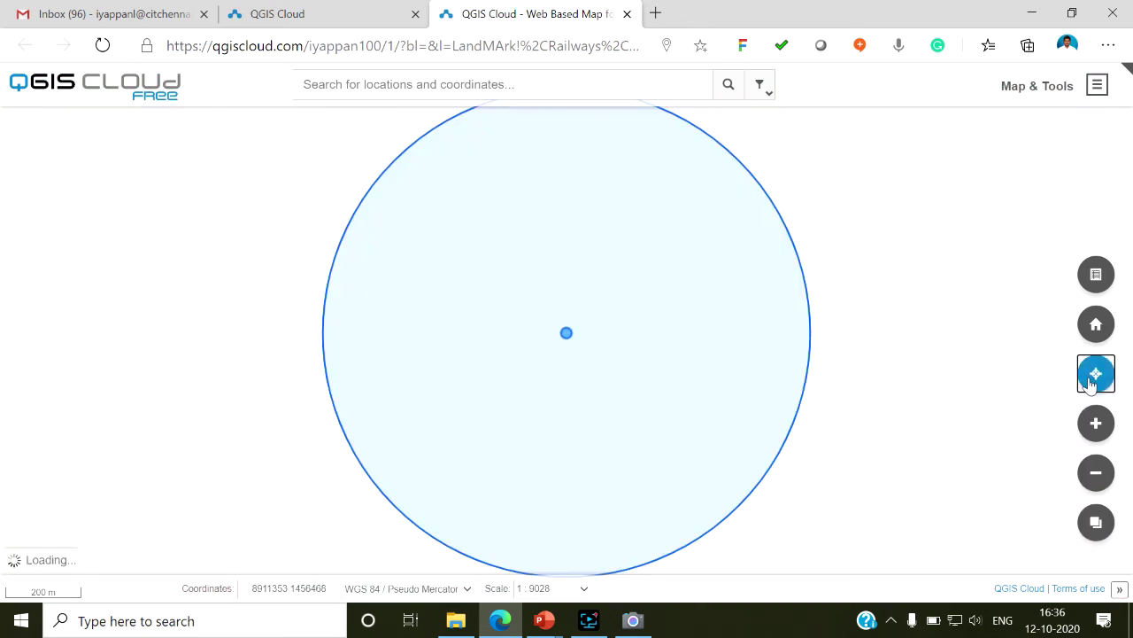
pyautogui.click(1097, 85)
pyautogui.click(1014, 124)
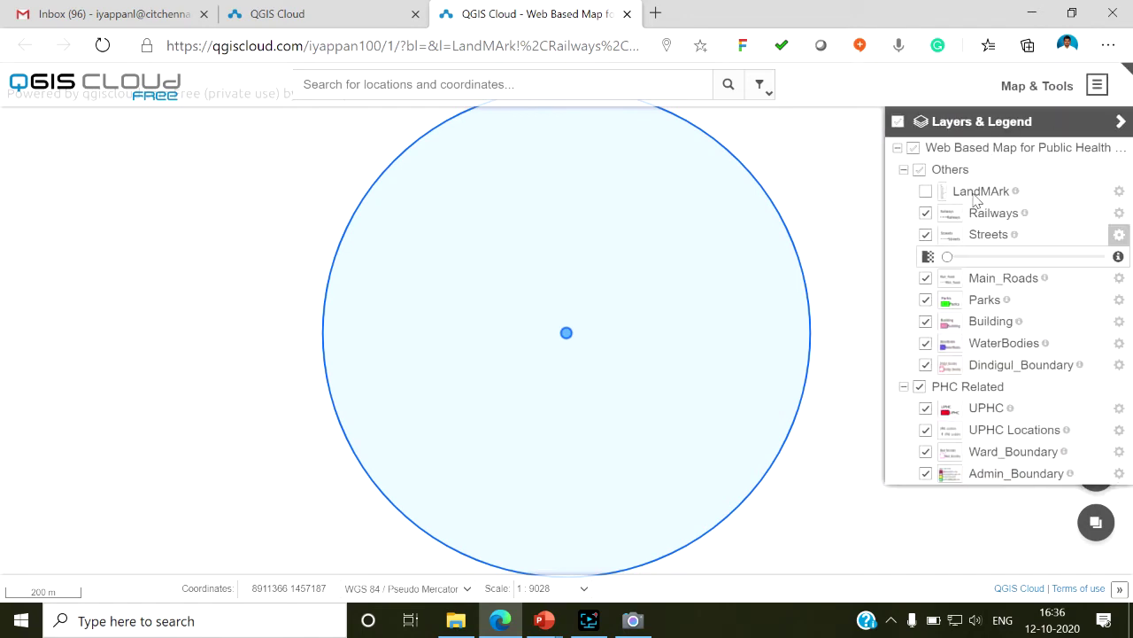
pyautogui.click(1123, 121)
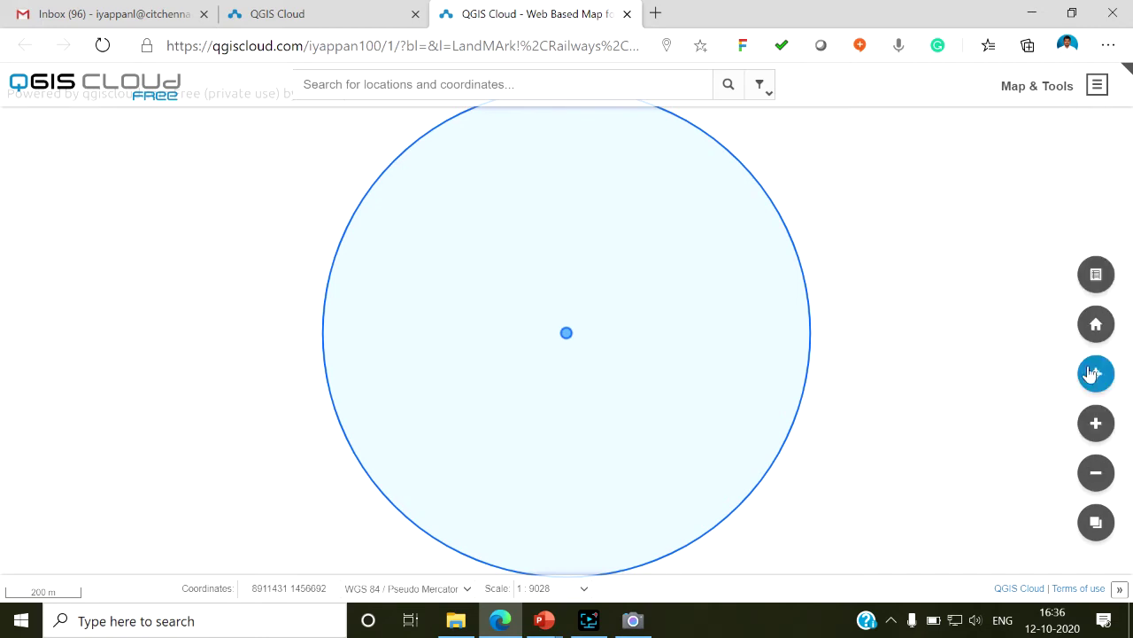
# - Turn off the current-location display and reopen the layer list
pyautogui.click(1096, 385)
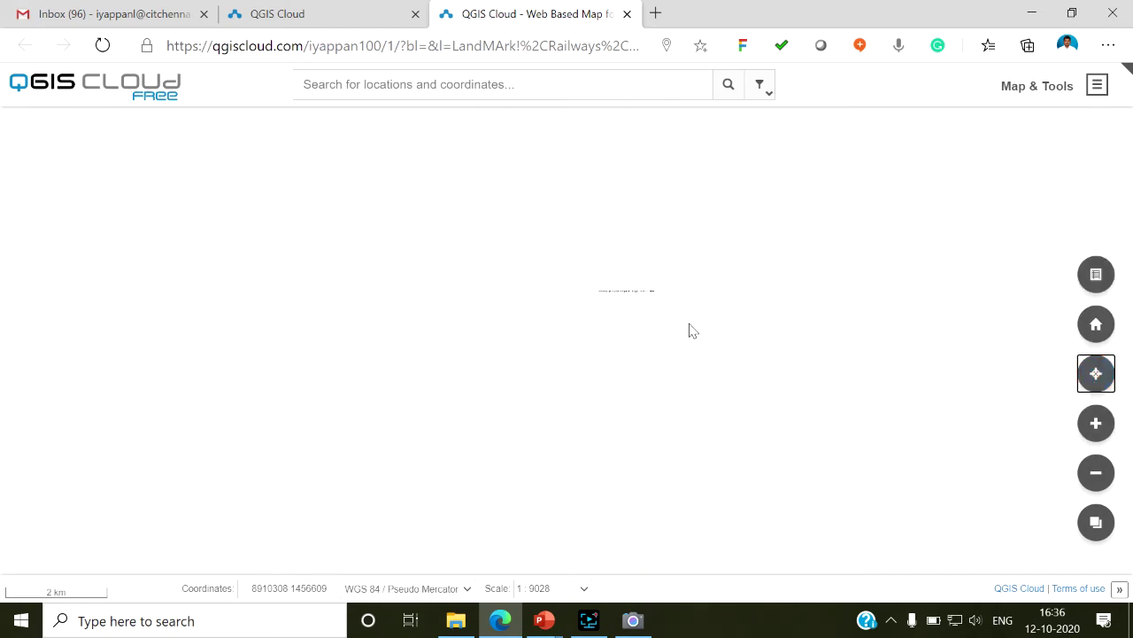
pyautogui.scroll(-3, 664, 331)
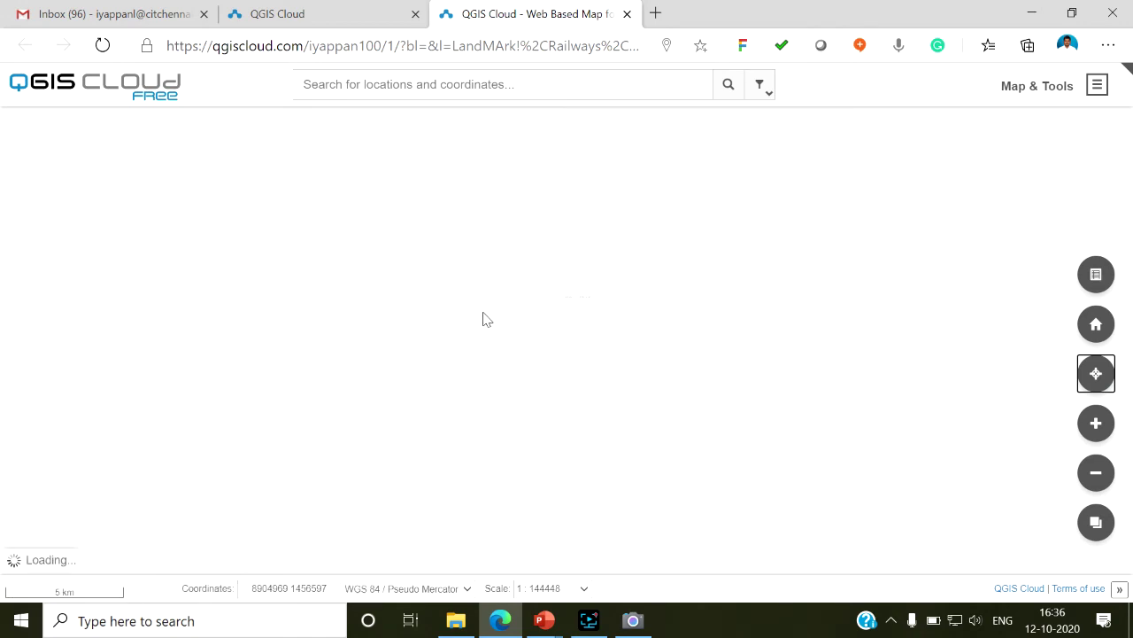
pyautogui.scroll(1, 483, 319)
pyautogui.scroll(3, 670, 280)
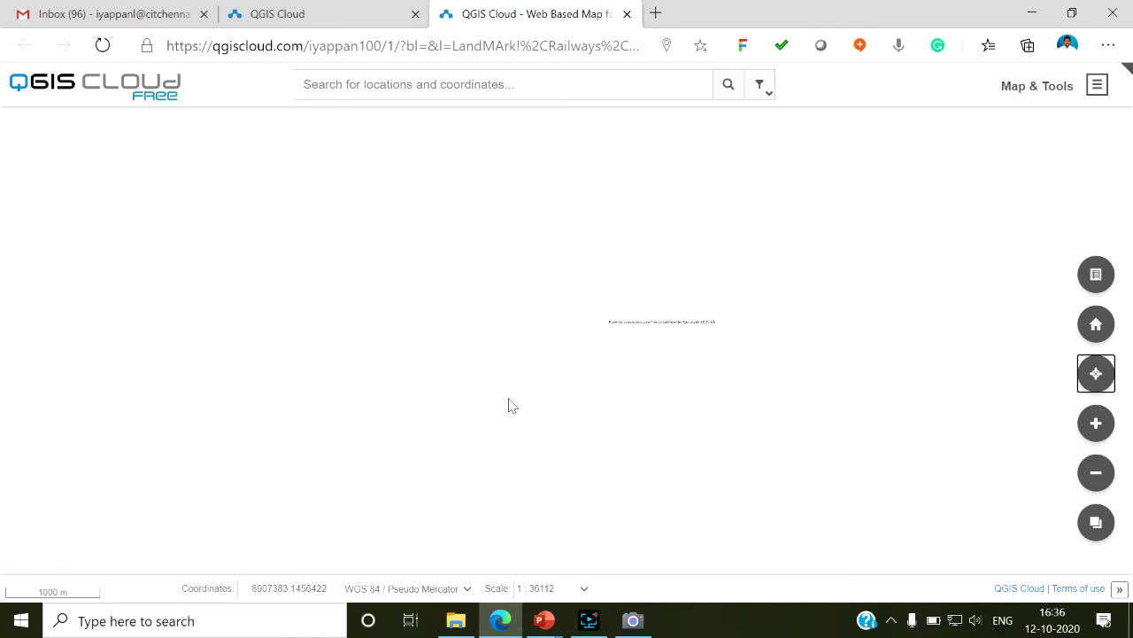
pyautogui.moveTo(508, 405); pyautogui.dragTo(628, 205)
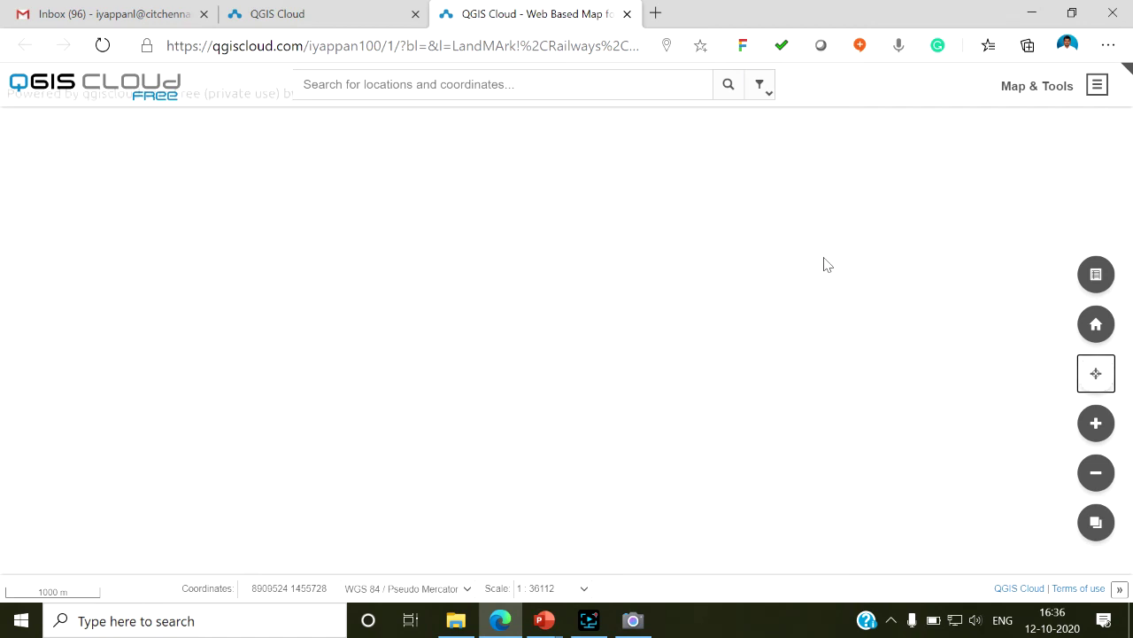
pyautogui.click(1096, 273)
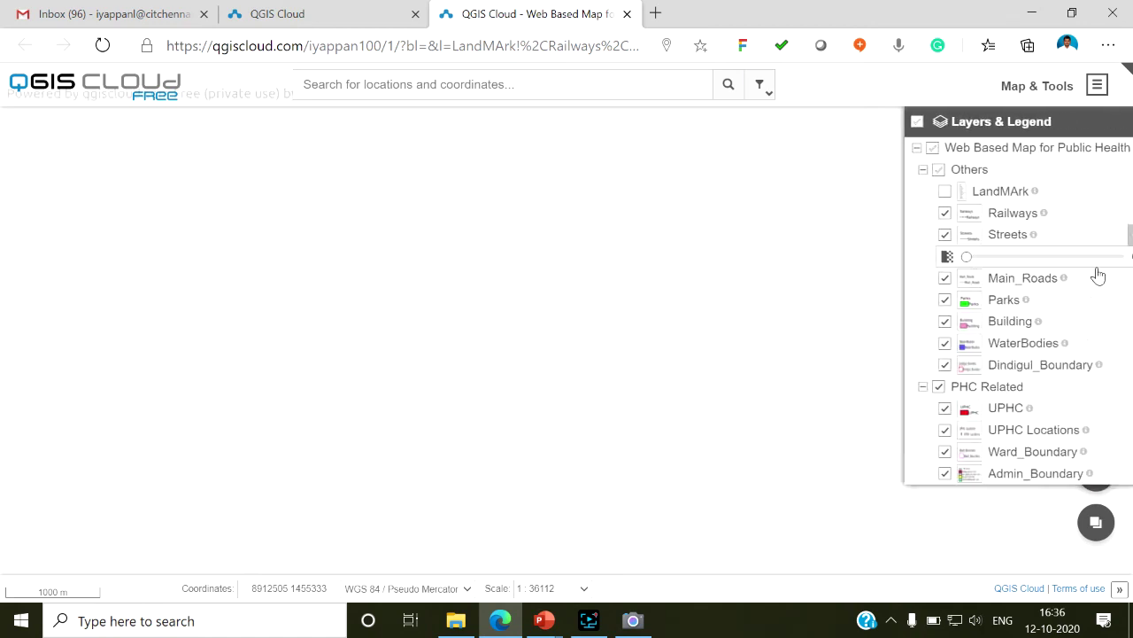
# - Hide the layer list and return the map to its home extent
pyautogui.click(1121, 124)
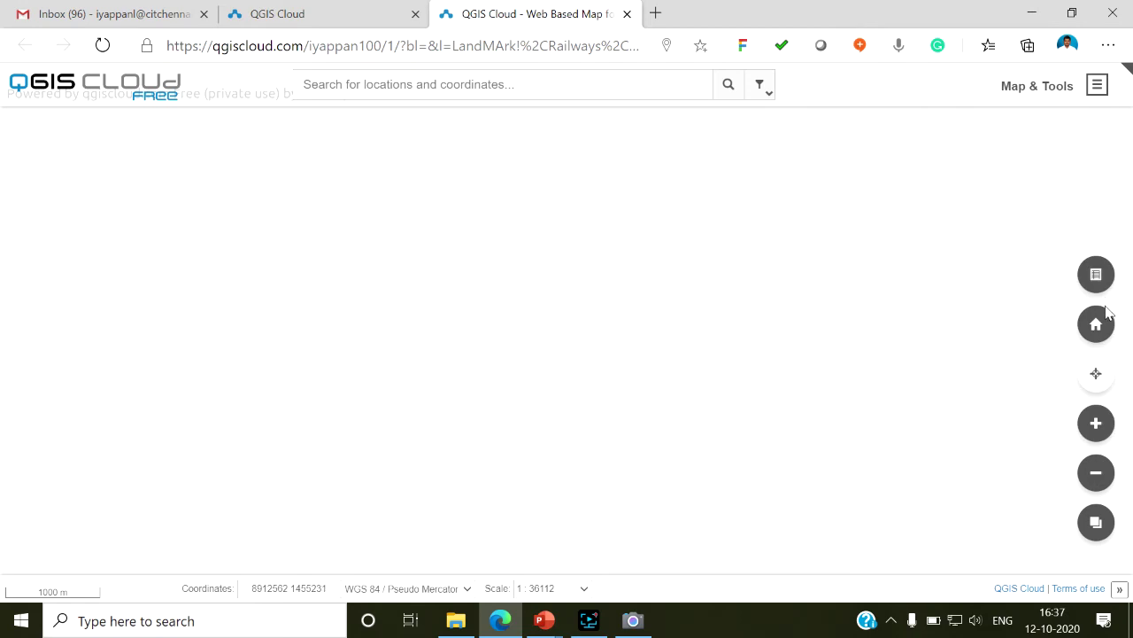
pyautogui.click(1096, 325)
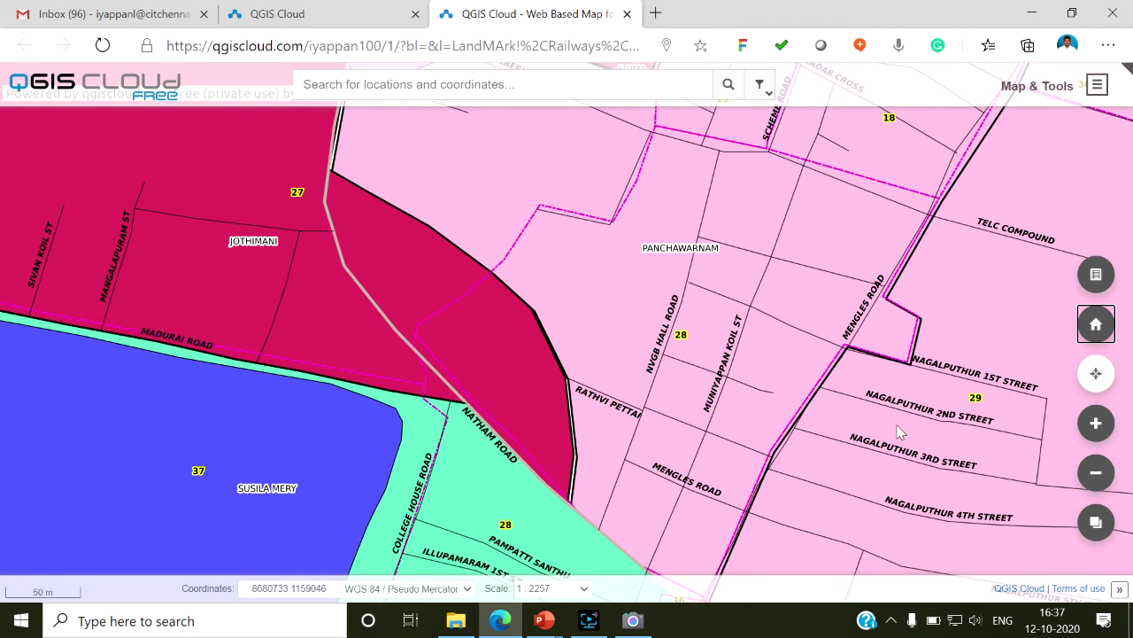
# - Zoom the map in one level, and zoom it back out to a scale of 1:9028
pyautogui.click(1096, 423)
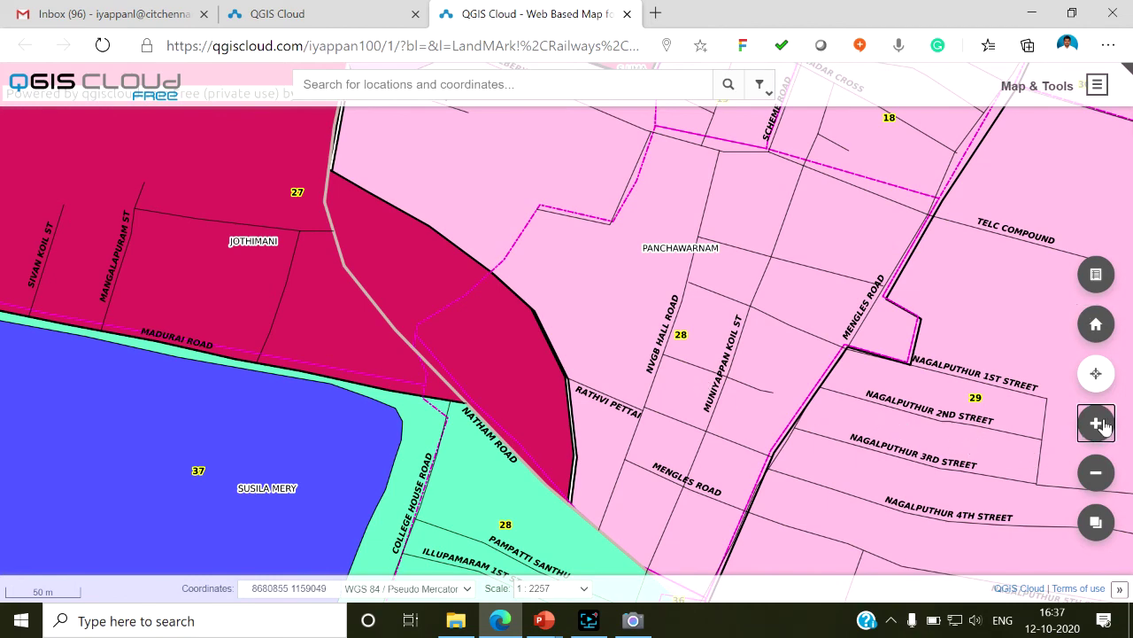
pyautogui.click(1096, 472)
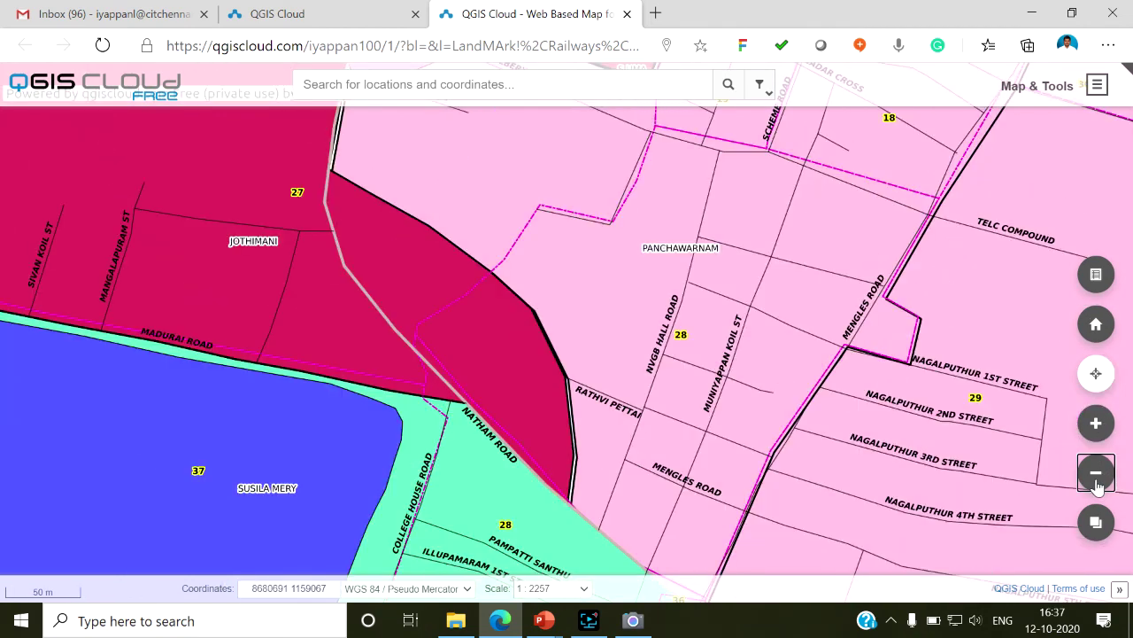
pyautogui.click(1096, 472)
pyautogui.click(1096, 472)
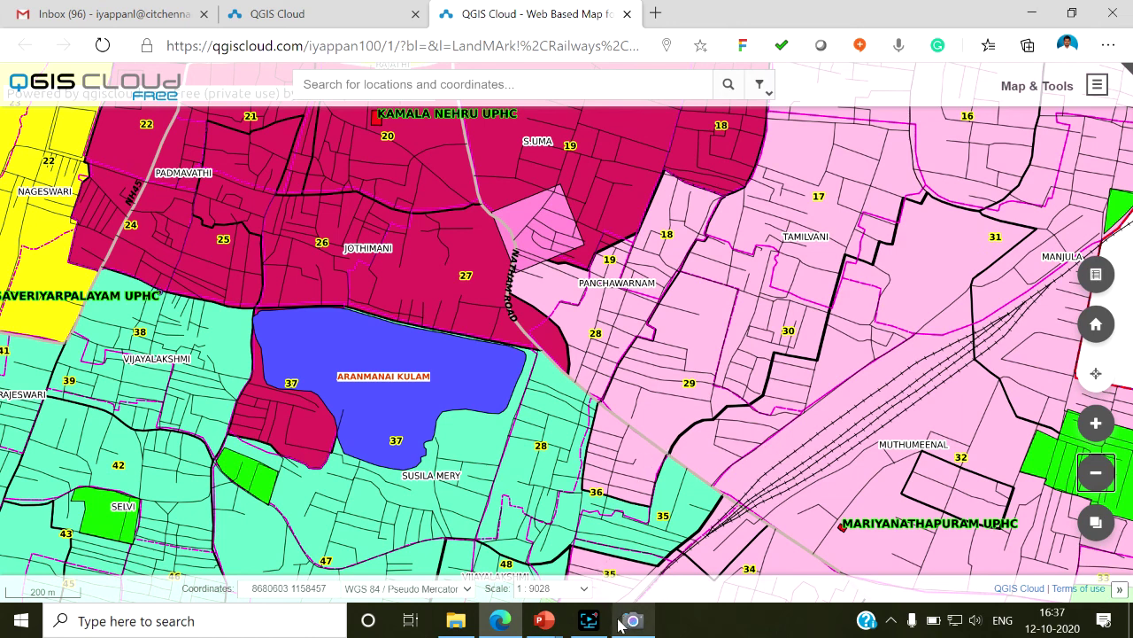
pyautogui.click(589, 622)
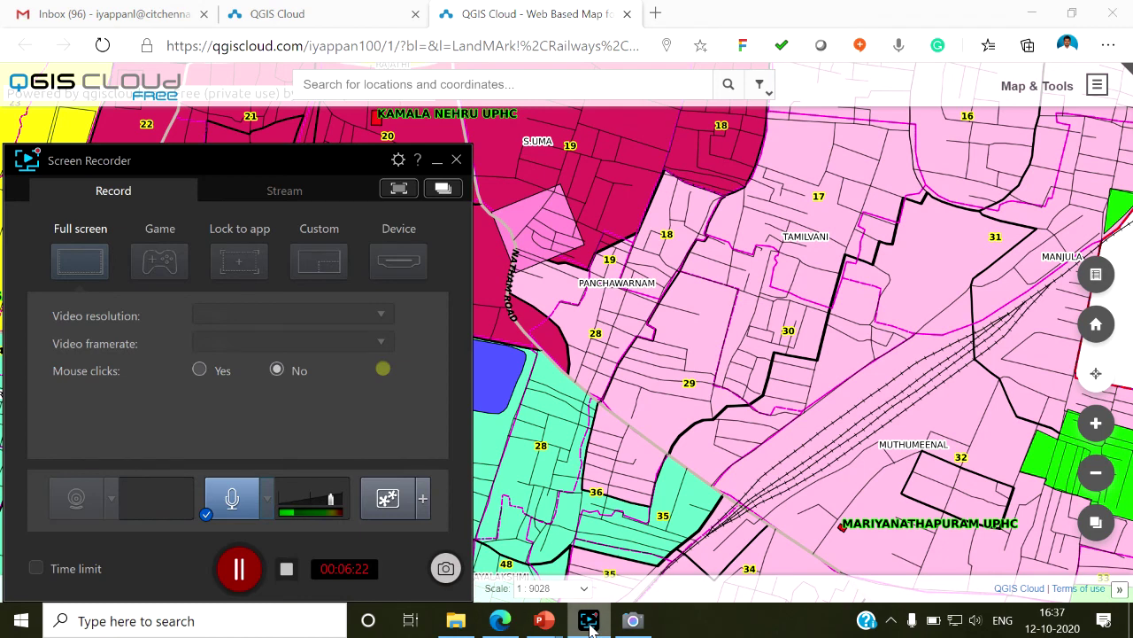
pyautogui.click(234, 574)
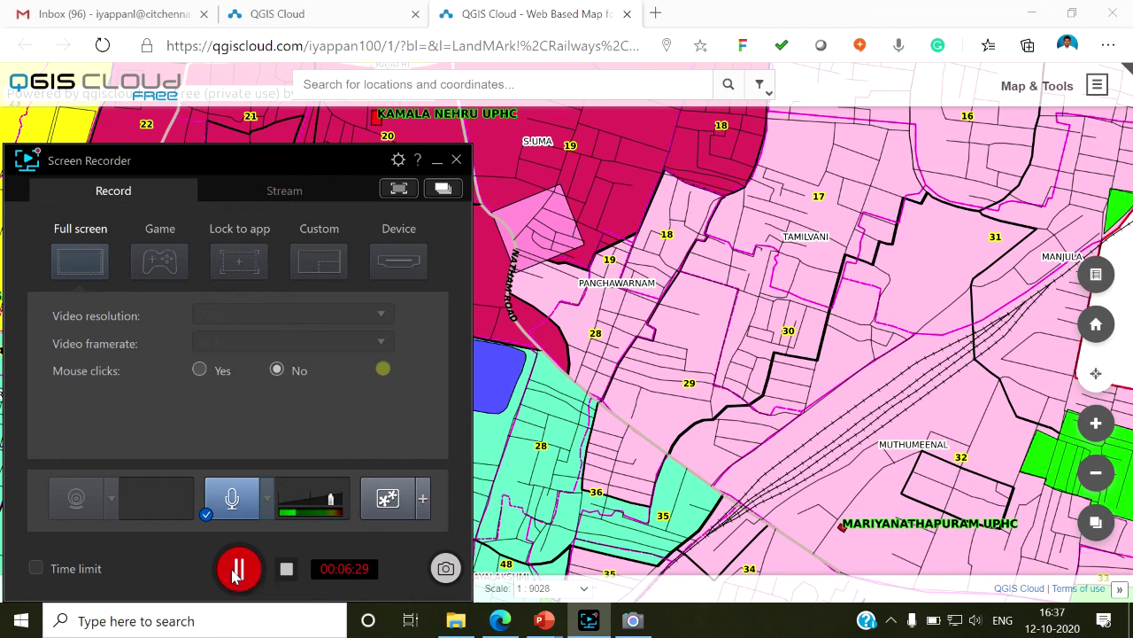